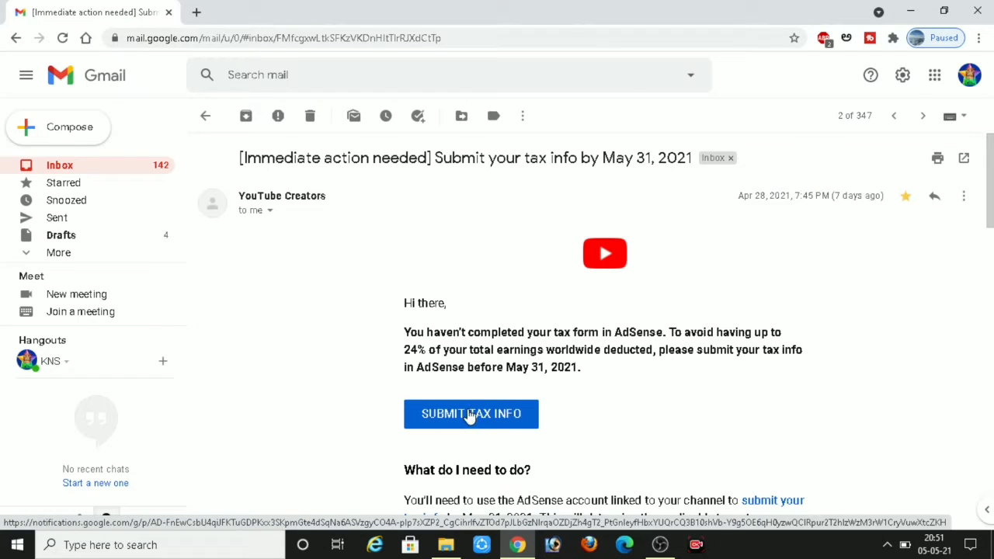
Open the tax info submission link from the YouTube Creators email and follow its help article's instructions to sign in to AdSense.
left_click(469, 416)
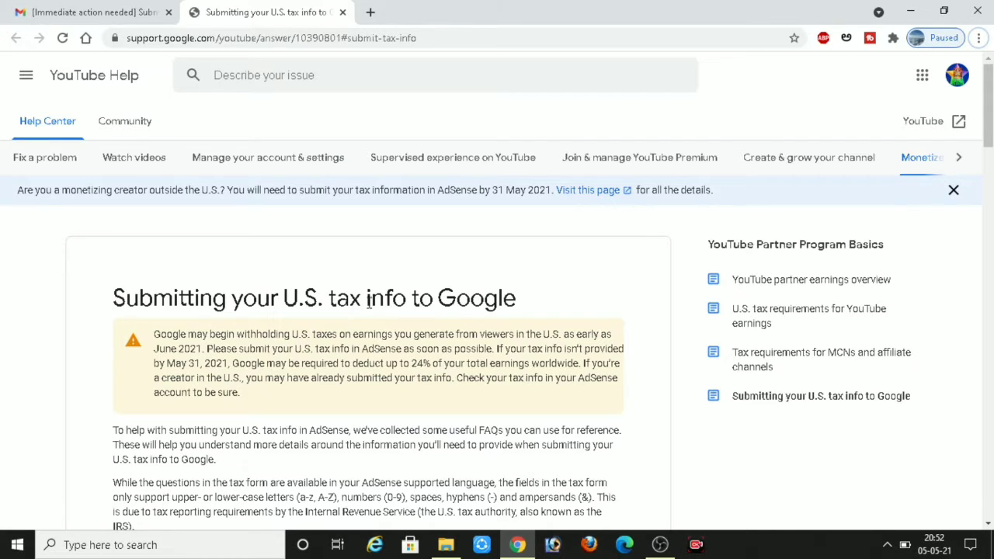
scroll(341, 302, "down", 3)
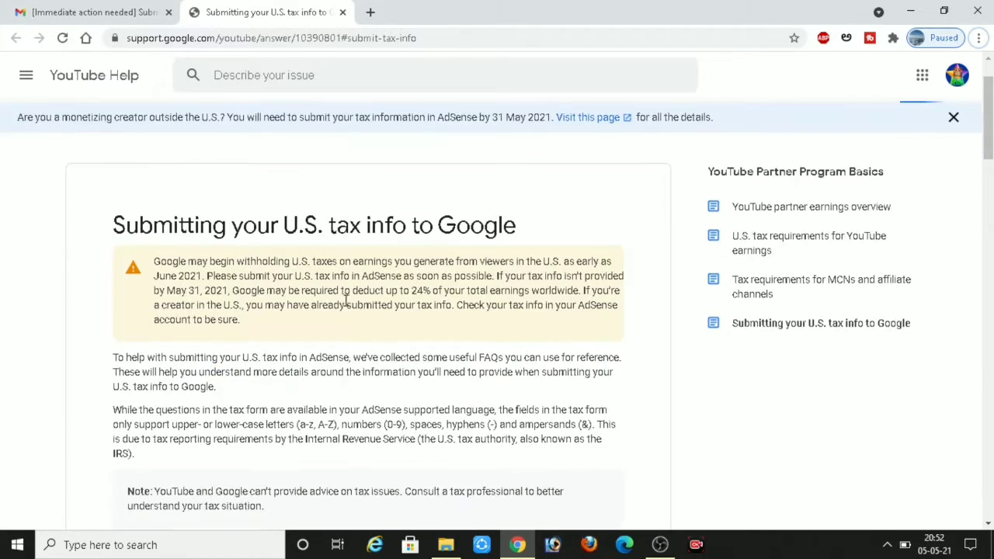
scroll(338, 304, "down", 1)
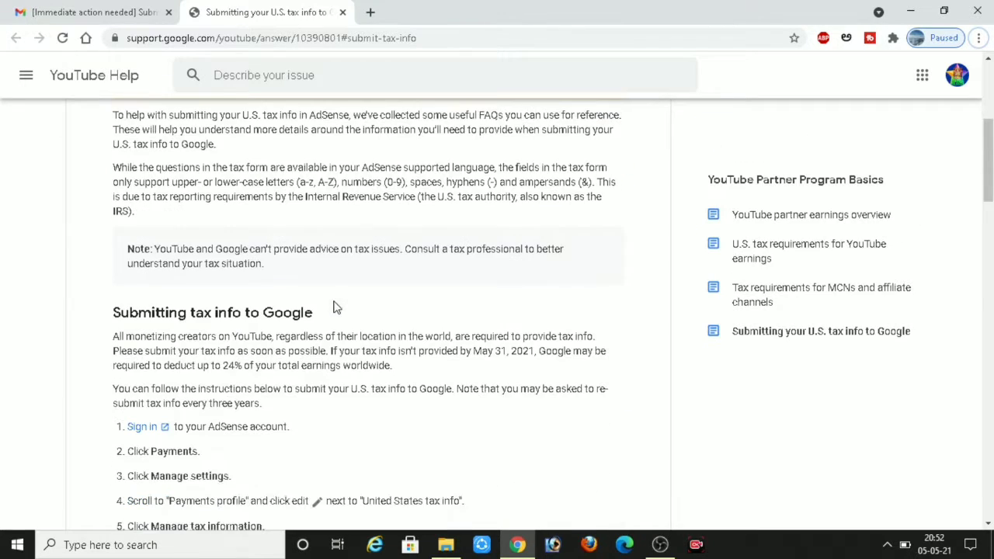
scroll(334, 308, "down", 1)
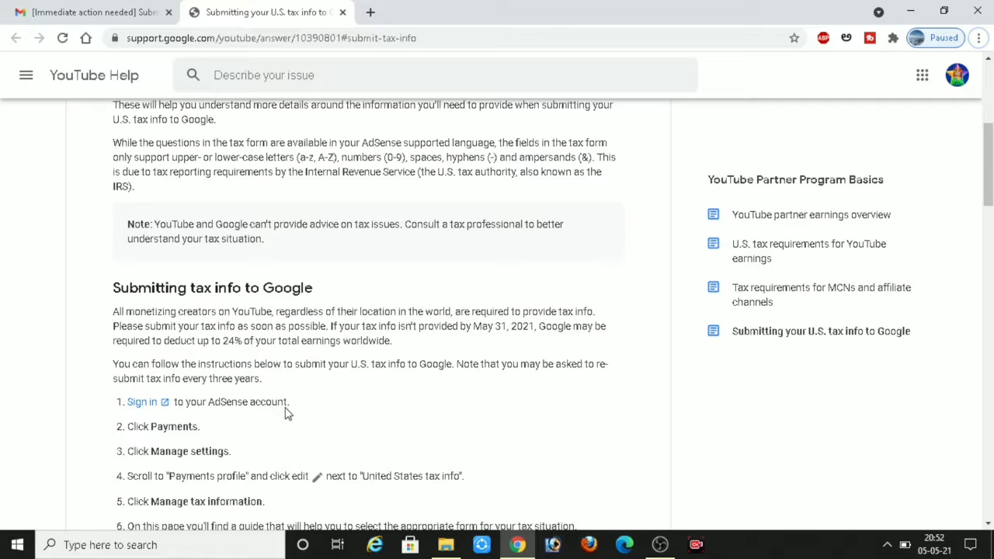
left_click(142, 403)
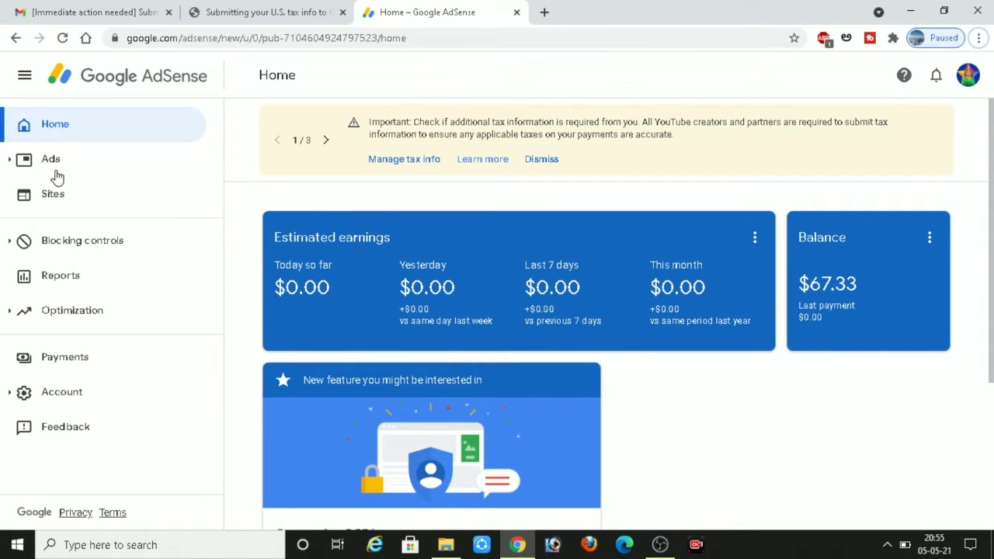
Go to the AdSense payments tax management area and start adding United States tax info, completing the account verification.
left_click(66, 358)
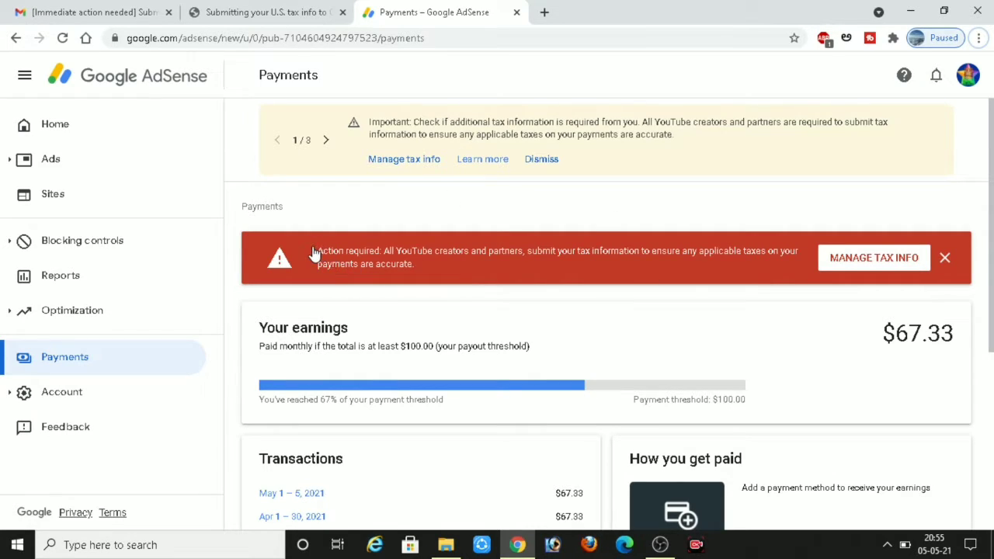
left_click(871, 264)
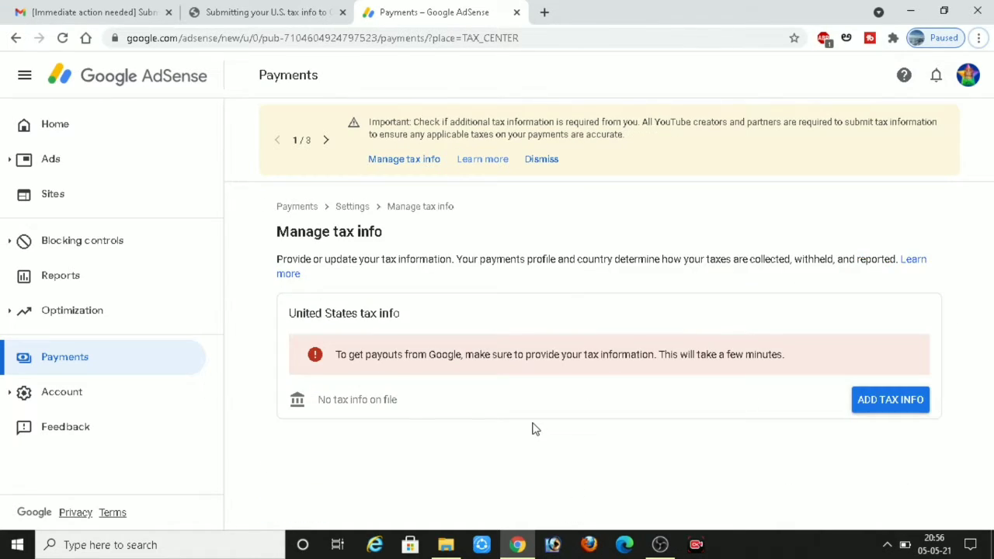
left_click(882, 402)
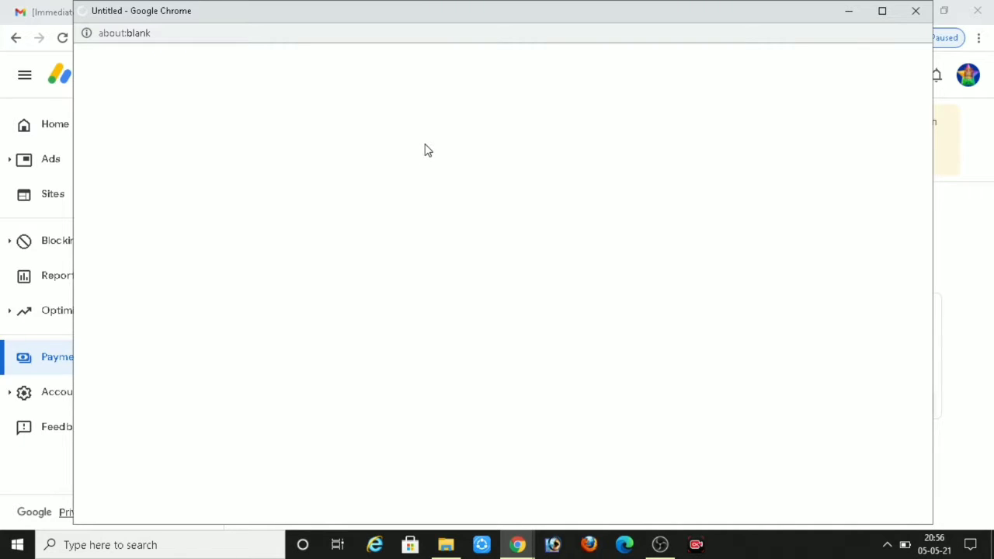
left_click(882, 11)
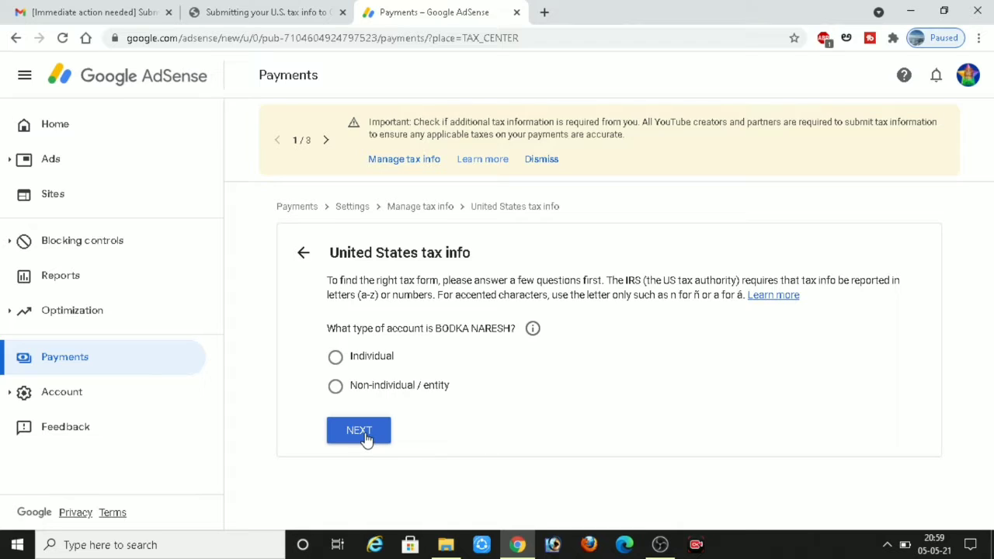
Declare the account as Individual and not a US citizen or resident, and start the W-8BEN form.
left_click(335, 356)
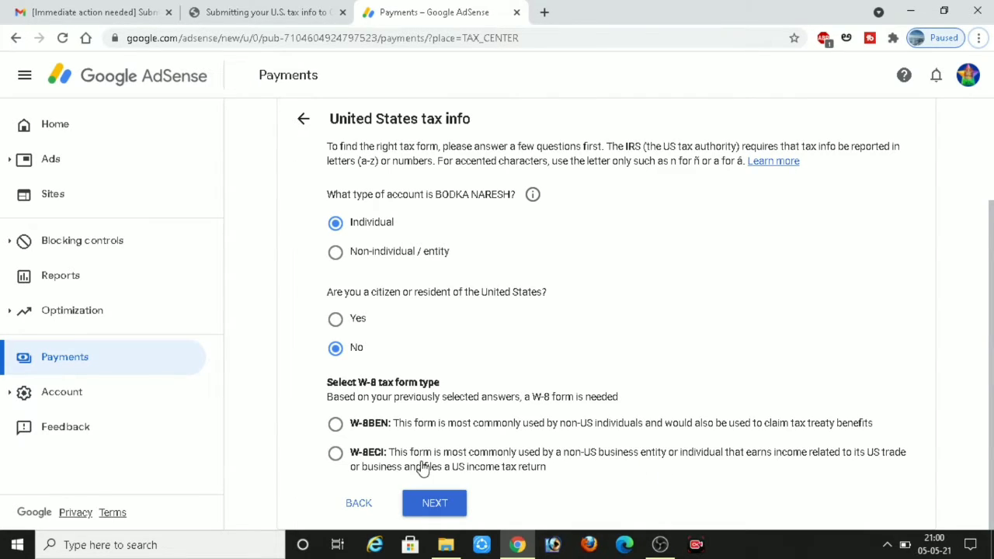
left_click(335, 427)
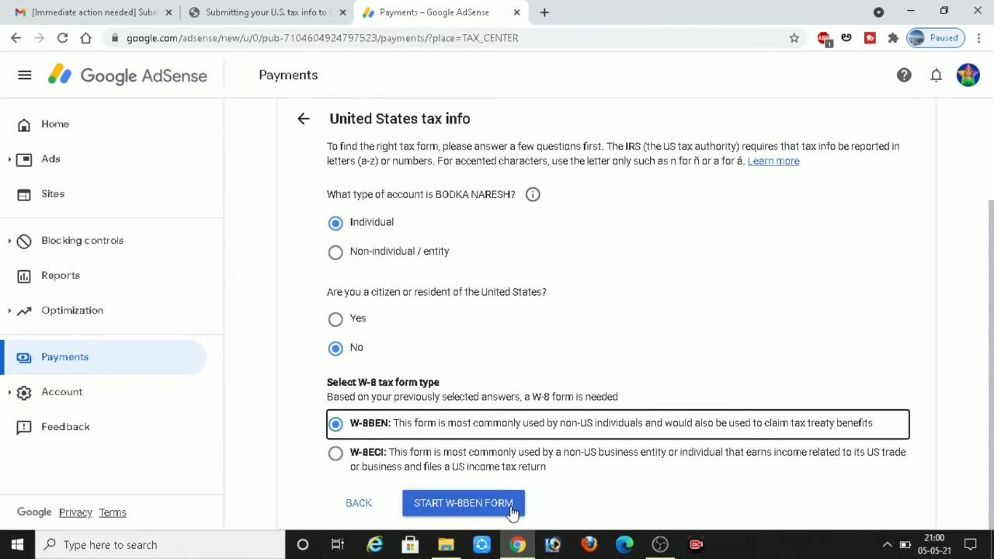
left_click(458, 512)
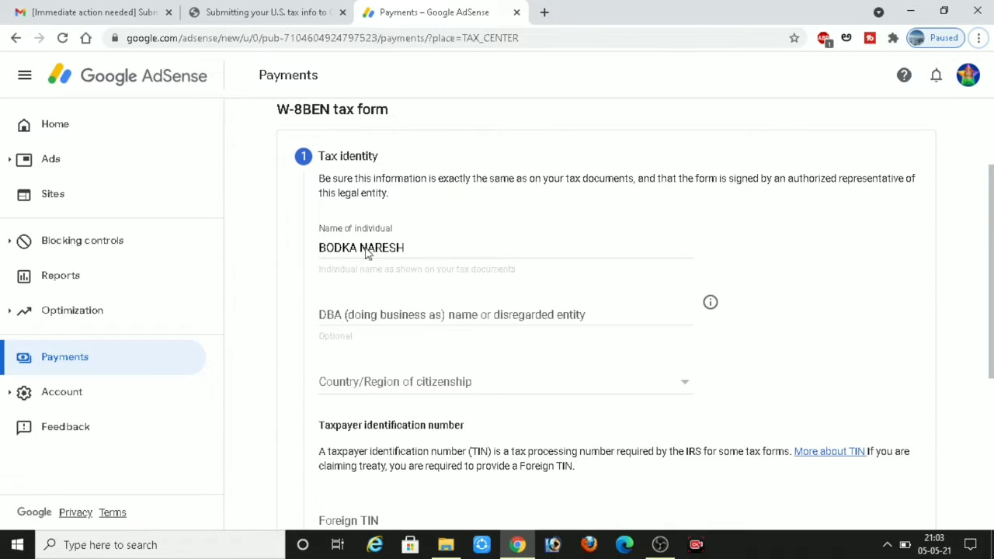
Complete the tax identity section with India as the country of citizenship and the holder's foreign taxpayer identification number.
scroll(369, 272, "down", 1)
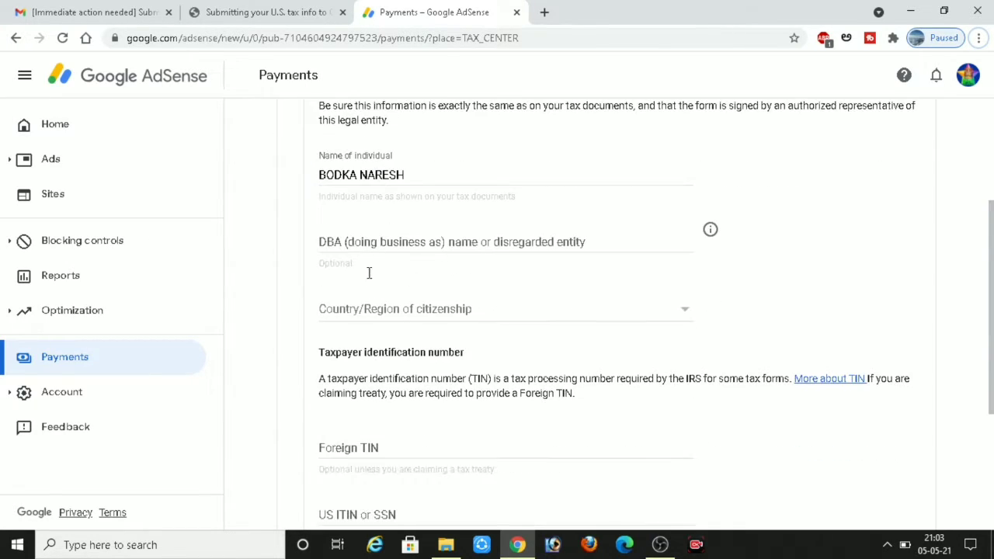
scroll(709, 234, "down", 1)
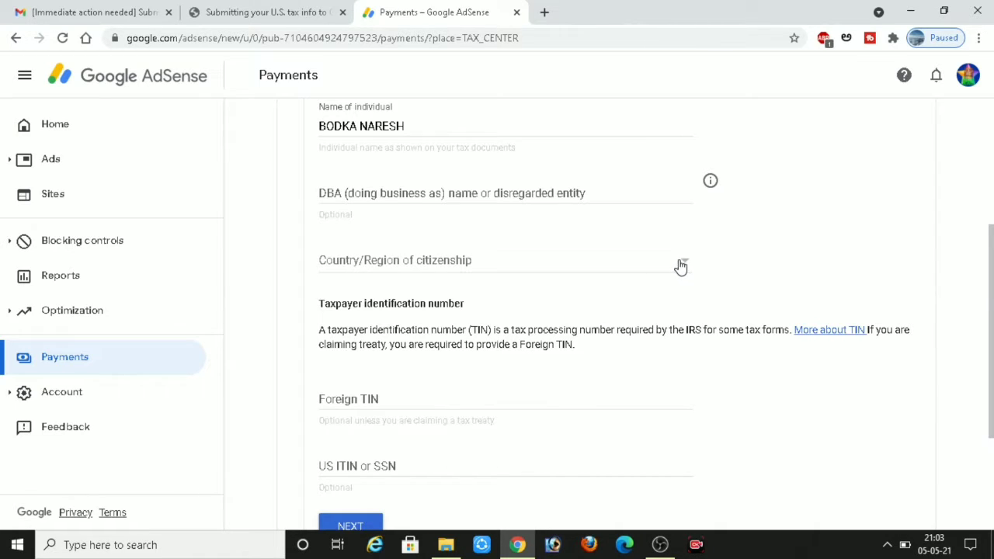
left_click(515, 274)
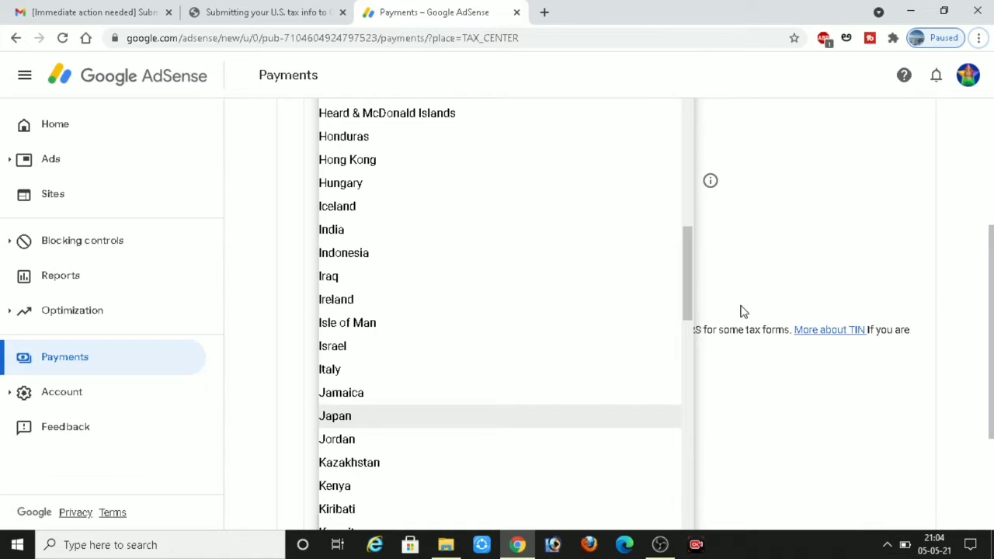
left_click(741, 311)
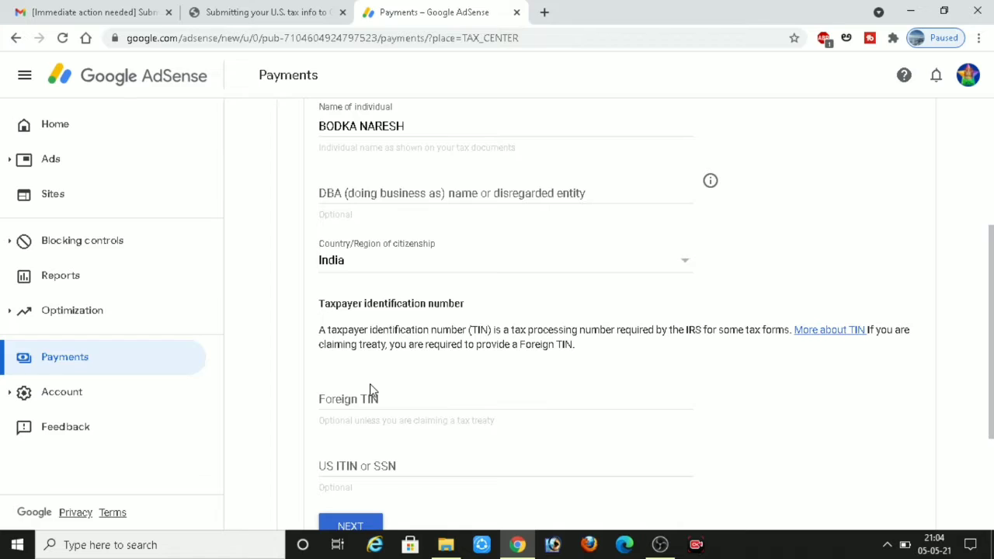
scroll(388, 373, "down", 1)
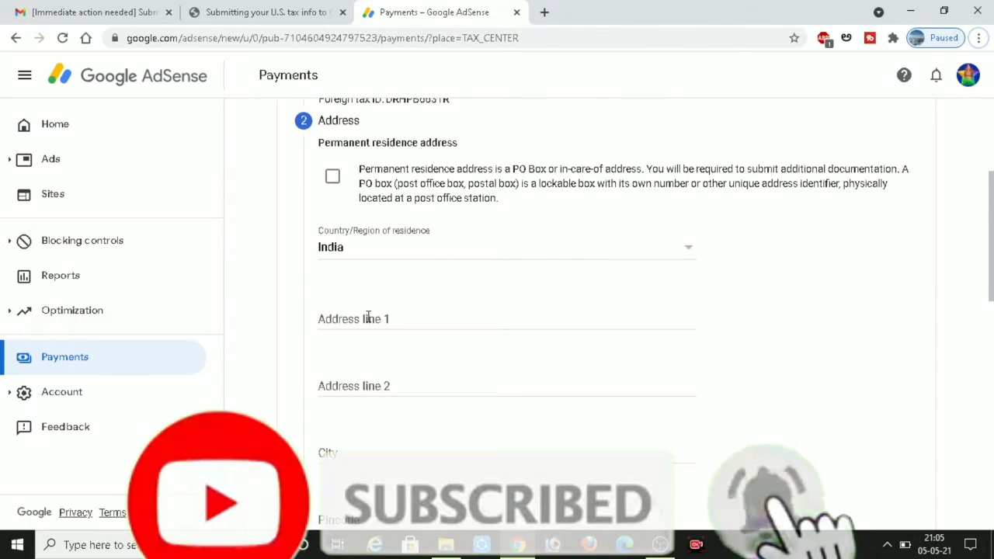
Fill in the holder's permanent residence address in India and set the mailing address to be the same.
scroll(361, 287, "down", 1)
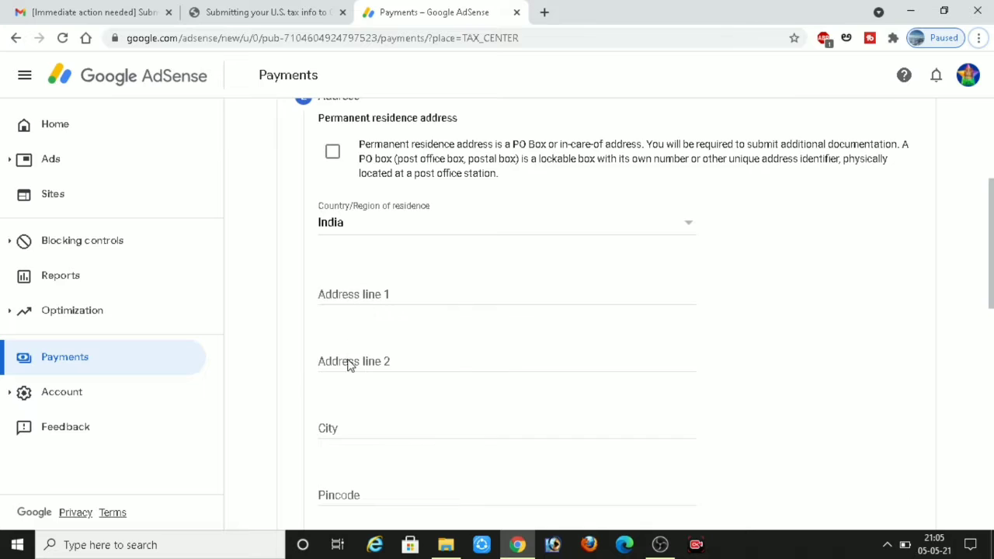
scroll(384, 459, "down", 2)
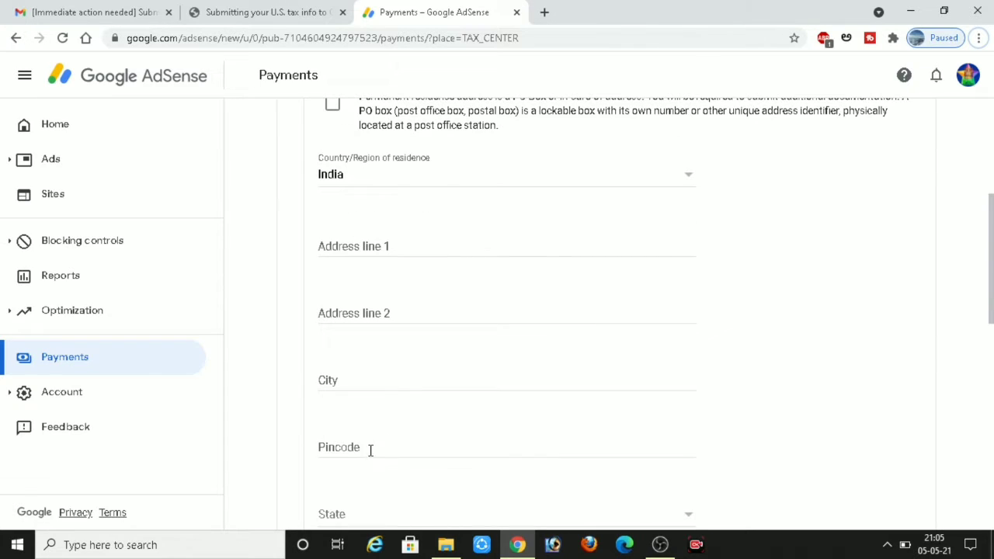
scroll(371, 458, "down", 4)
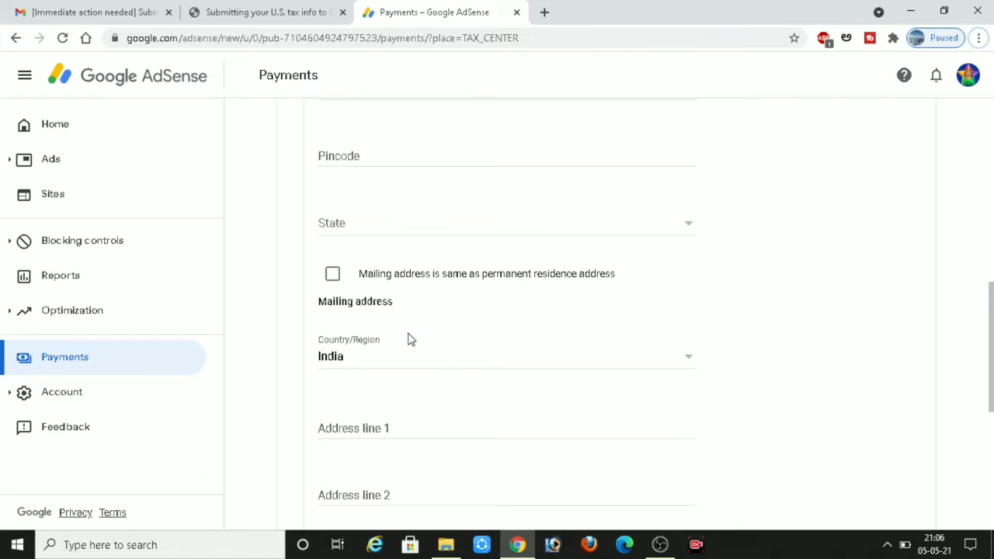
scroll(405, 354, "down", 5)
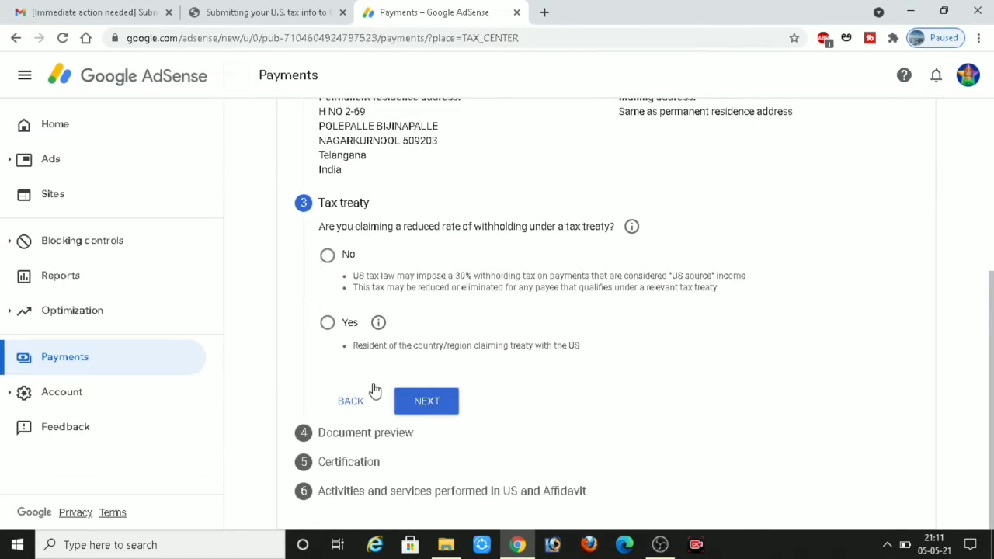
Claim a reduced withholding rate under a tax treaty as a resident of the treaty country, choosing India.
left_click(347, 322)
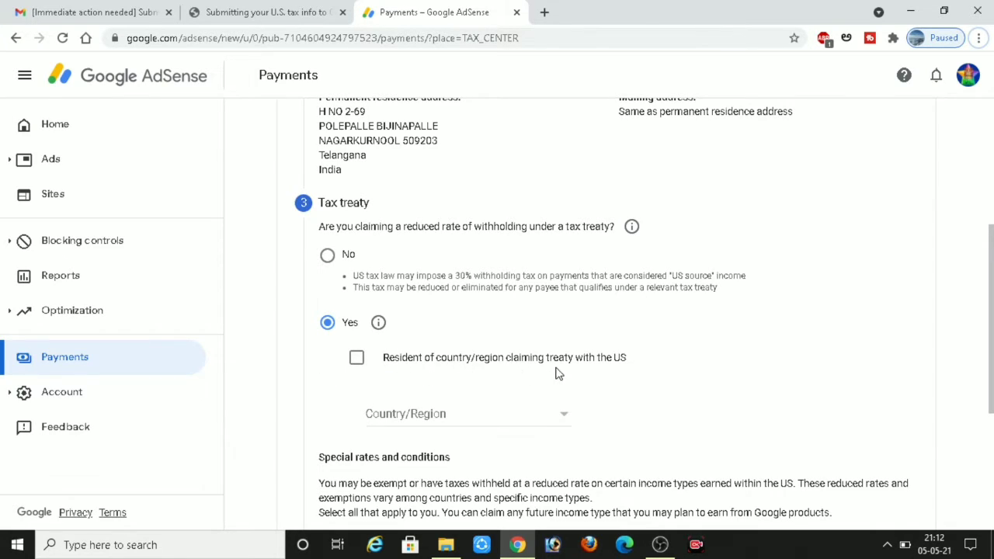
left_click(357, 358)
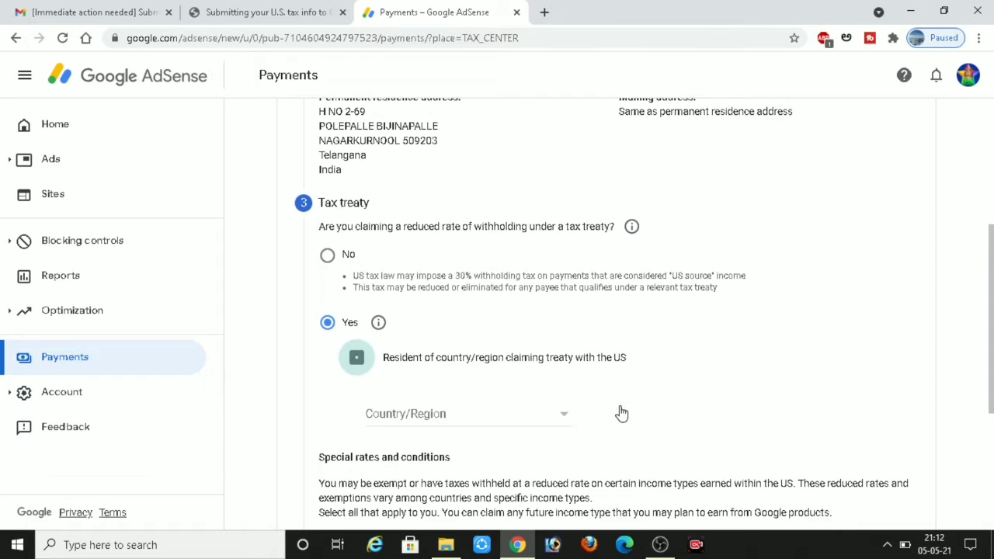
left_click(533, 423)
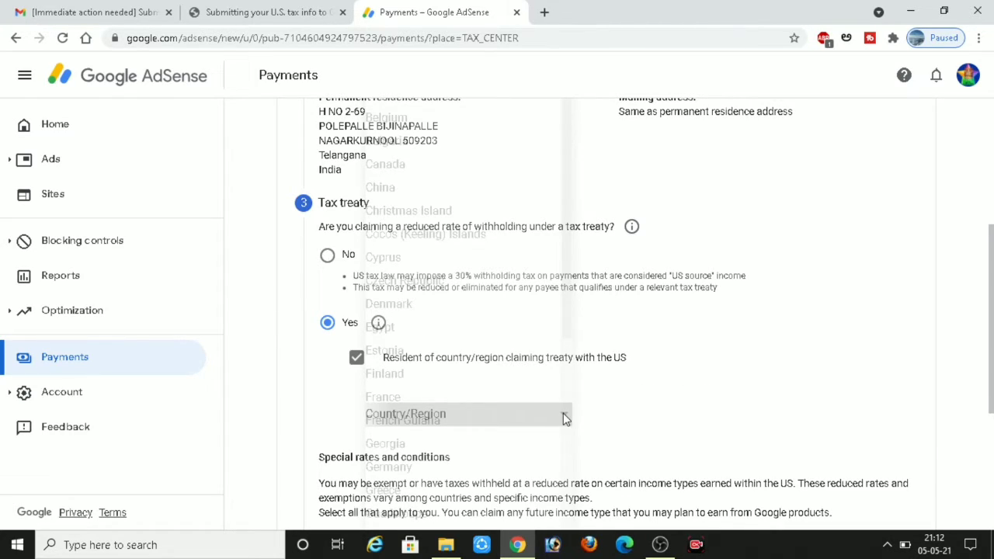
scroll(451, 329, "down", 3)
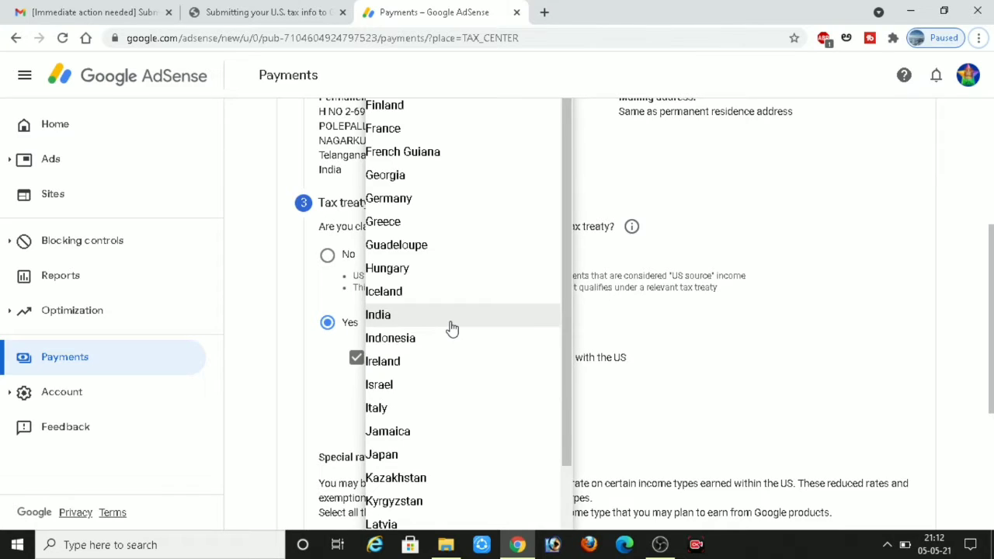
left_click(390, 319)
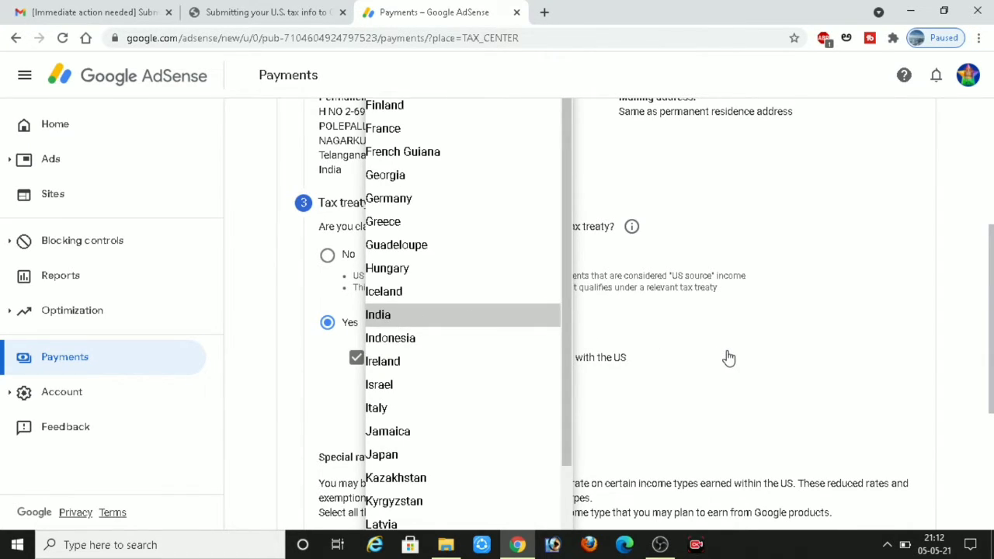
Claim the Services (such as AdSense) income type under Article 7 and paragraph 1 with the 0% (Reduced treaty rate) withholding.
scroll(729, 357, "down", 3)
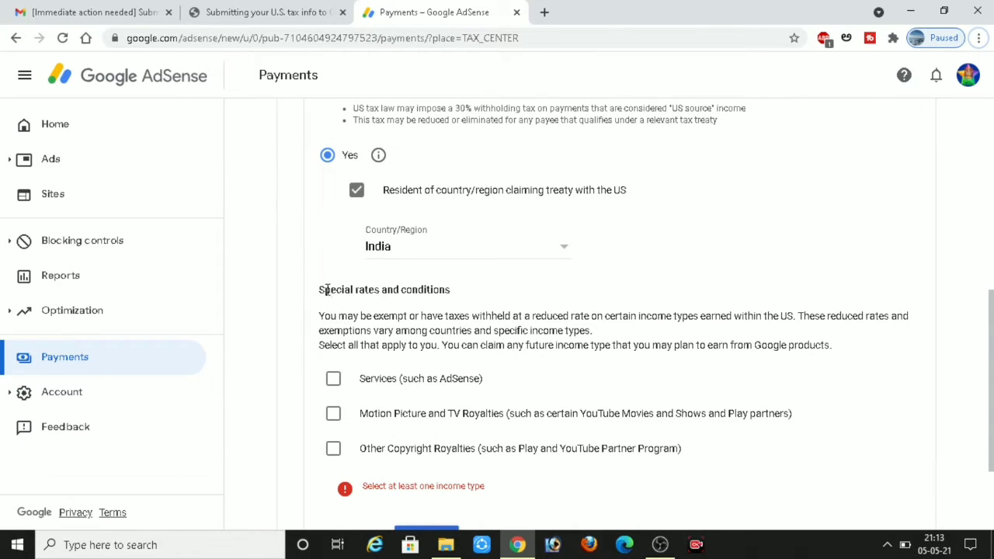
left_click(334, 381)
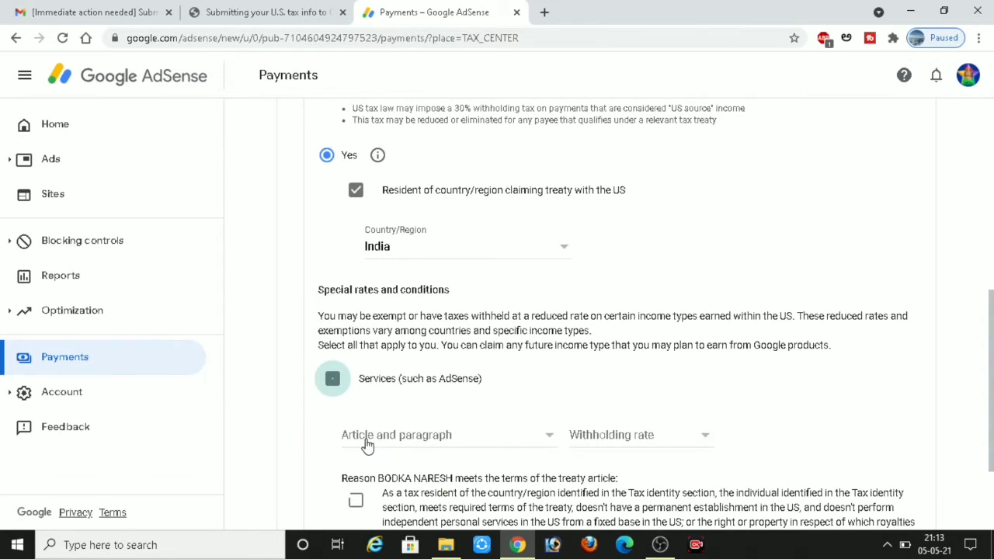
left_click(499, 439)
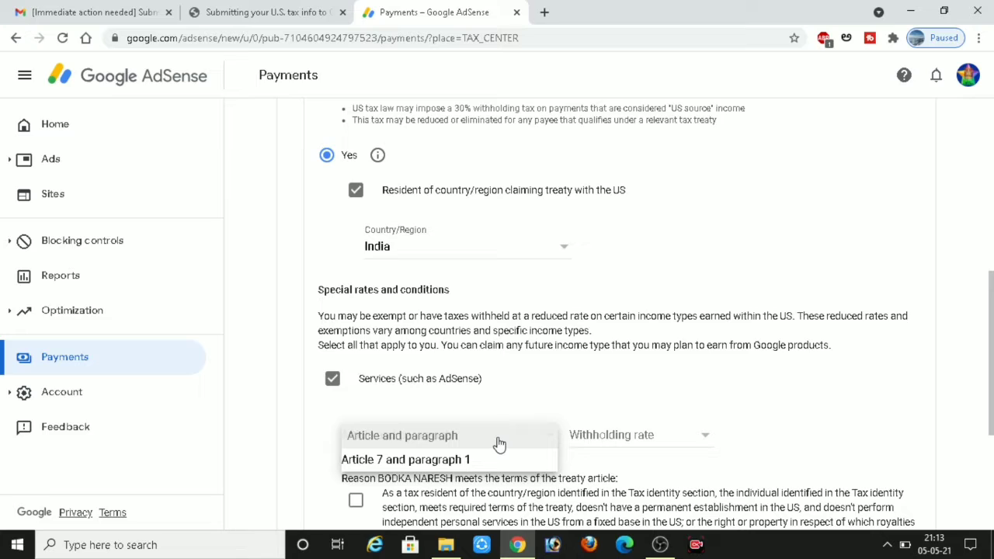
left_click(399, 459)
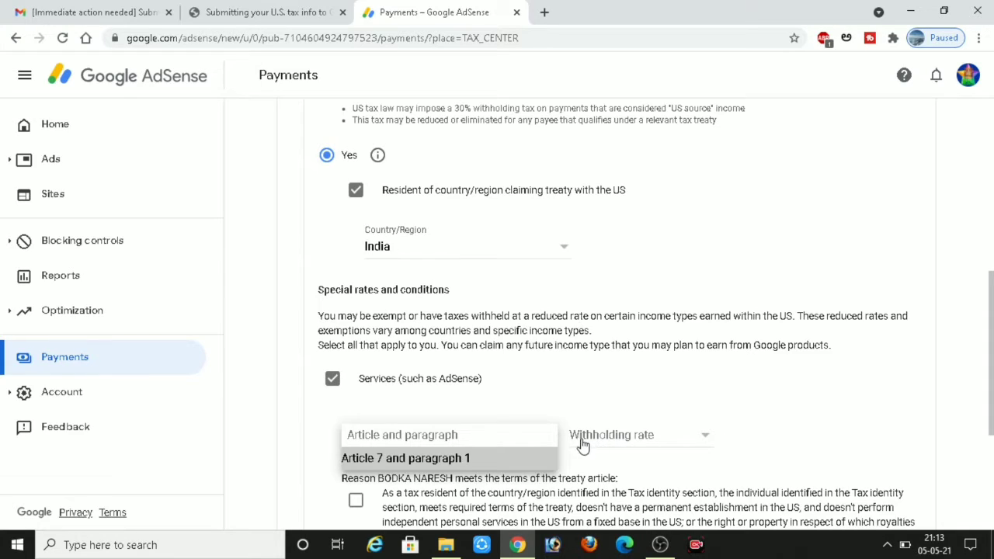
left_click(707, 444)
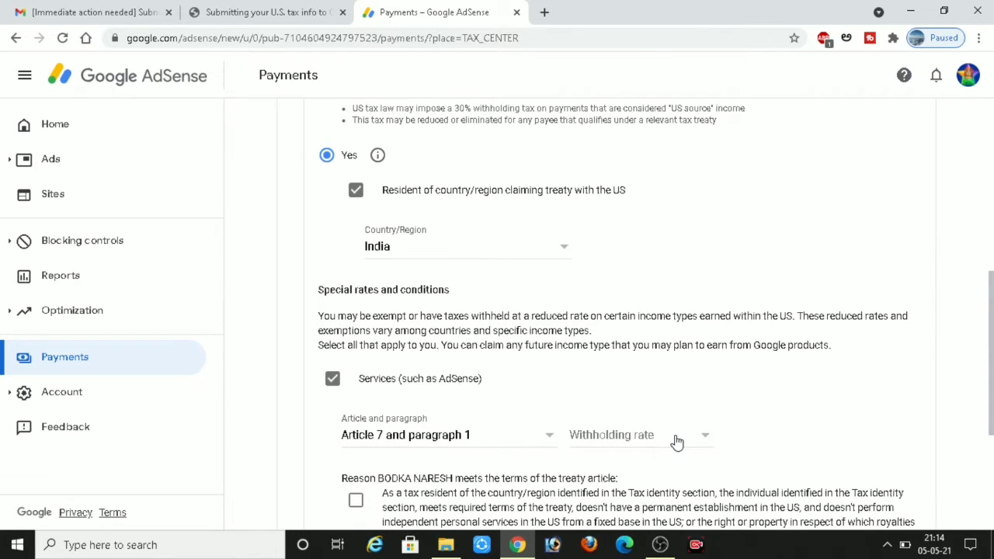
left_click(652, 437)
left_click(652, 437)
Confirm that the holder meets the treaty terms for Services and select the Motion Picture and TV Royalties income type.
scroll(693, 387, "down", 1)
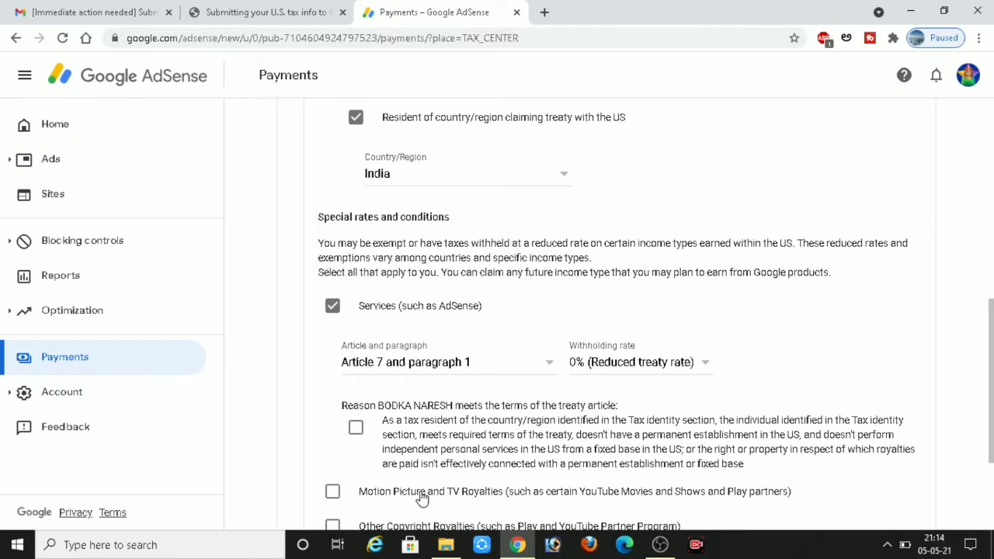
left_click(333, 495)
left_click(356, 427)
scroll(419, 412, "down", 1)
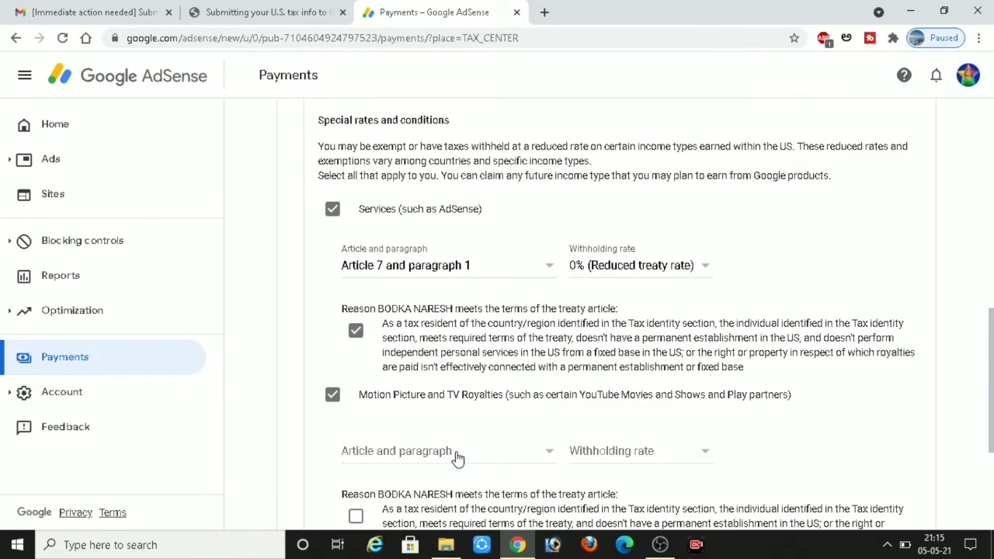
Claim Motion Picture and TV Royalties under Article 12 and paragraph 2A II at 15% (Reduced treaty rate), confirming the treaty terms are met.
left_click(550, 458)
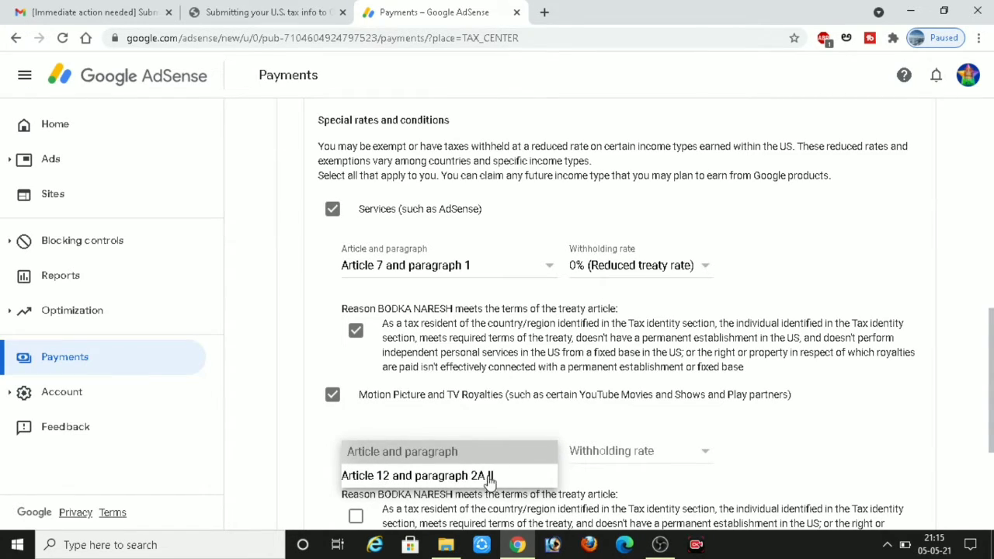
left_click(416, 479)
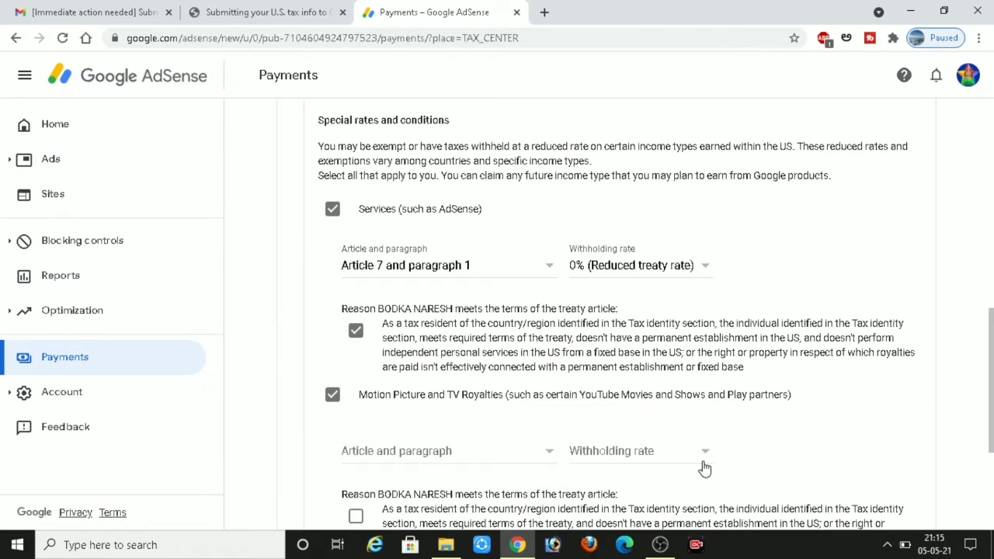
left_click(515, 456)
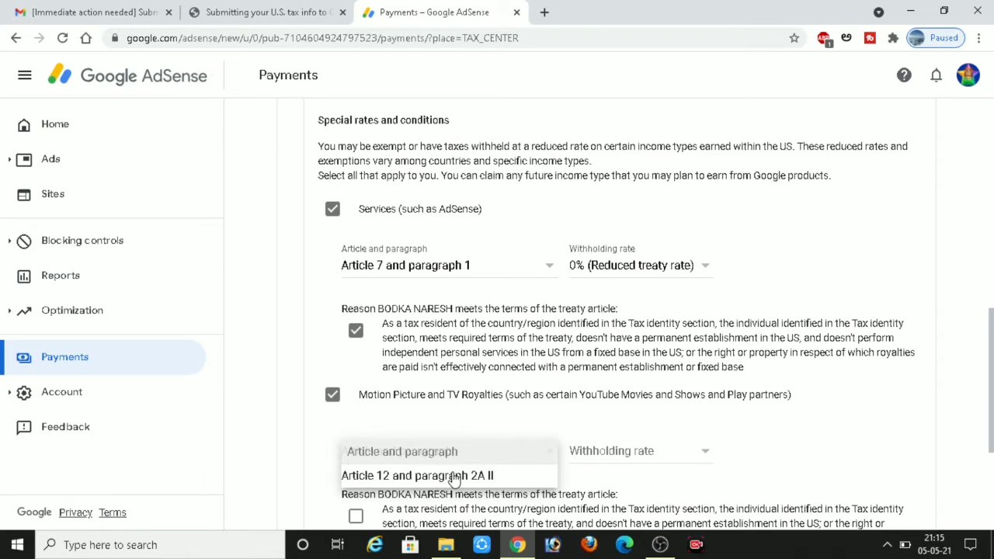
left_click(460, 476)
left_click(614, 454)
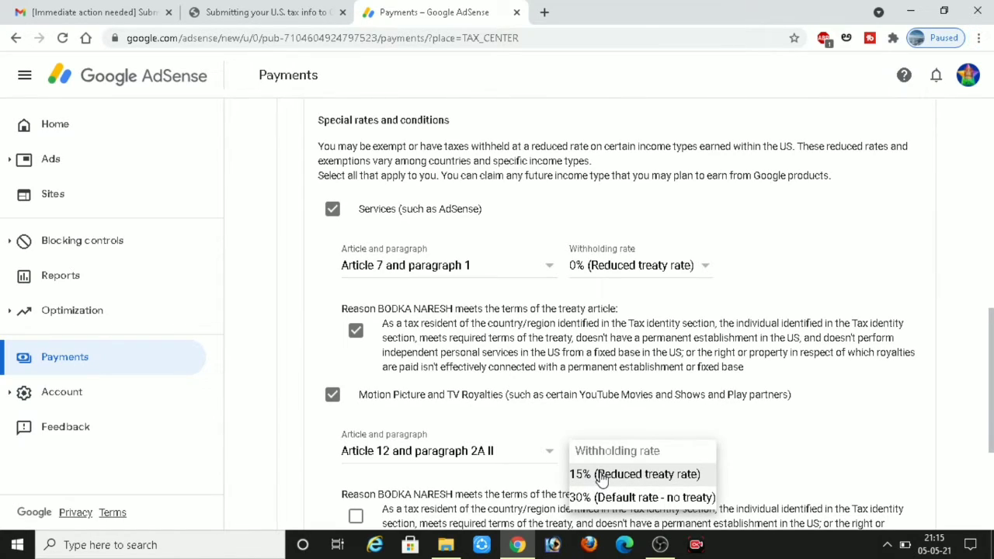
left_click(355, 517)
Claim Other Copyright Royalties under Article 12 and paragraph 2A II at 15% (Reduced treaty rate), confirm the treaty terms and continue to the document preview.
scroll(357, 512, "down", 3)
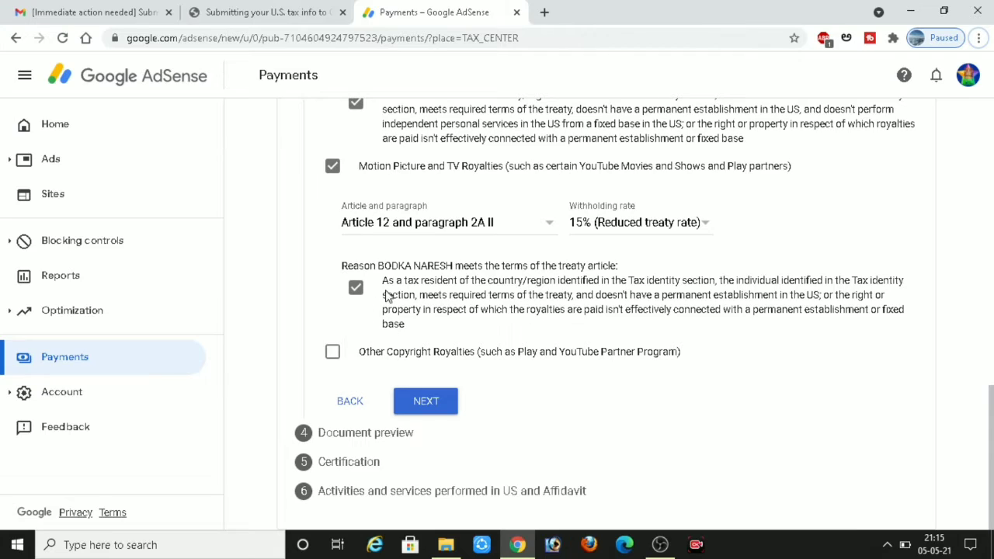
left_click(333, 354)
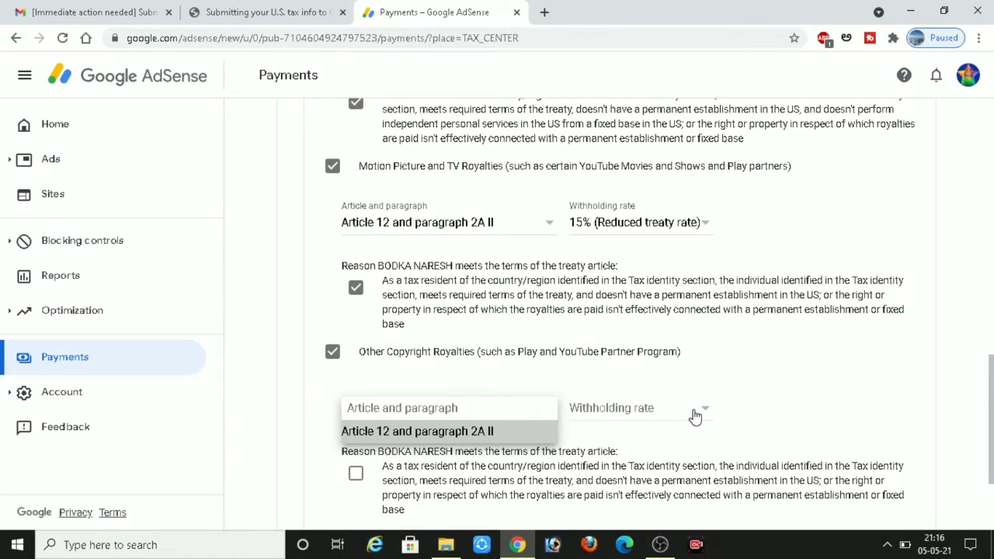
left_click(638, 417)
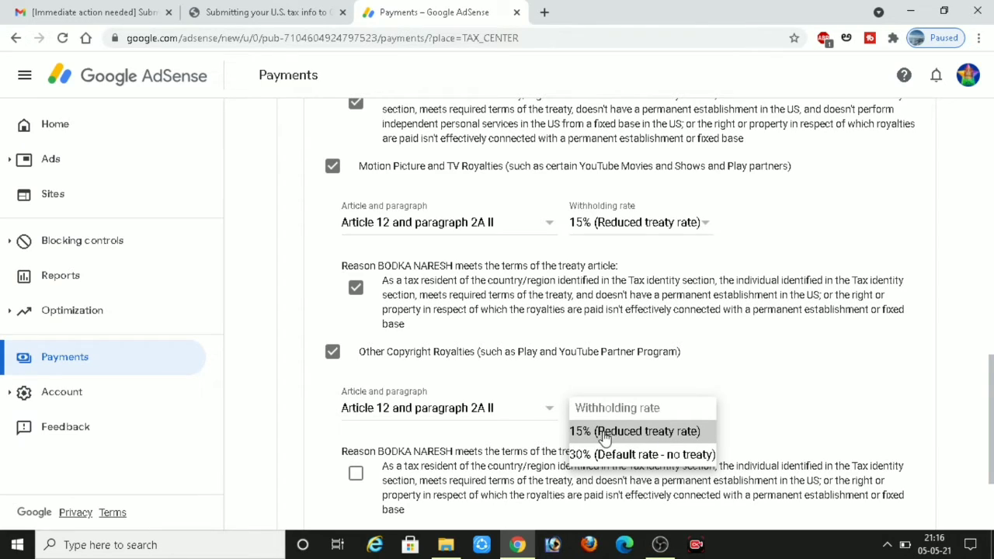
left_click(354, 477)
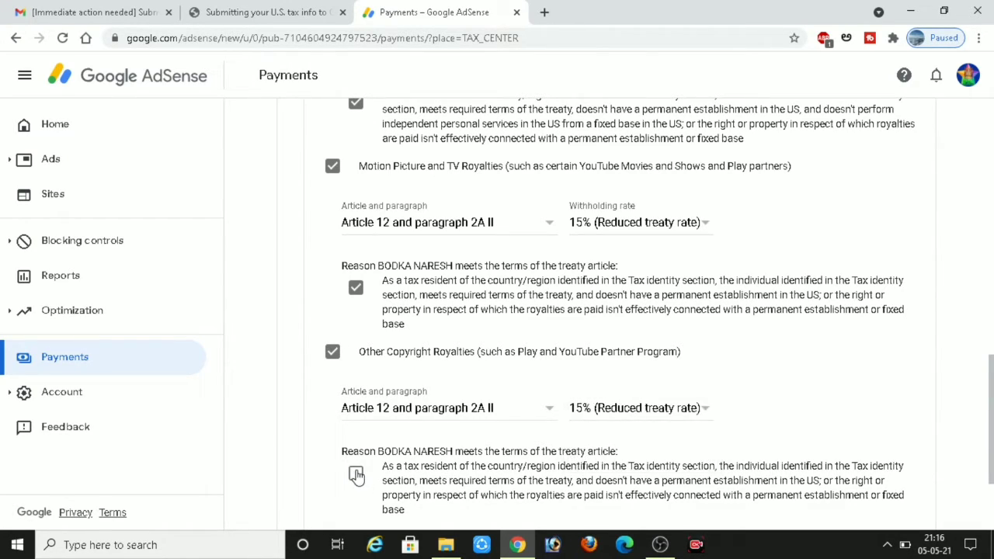
left_click(356, 475)
scroll(552, 363, "down", 2)
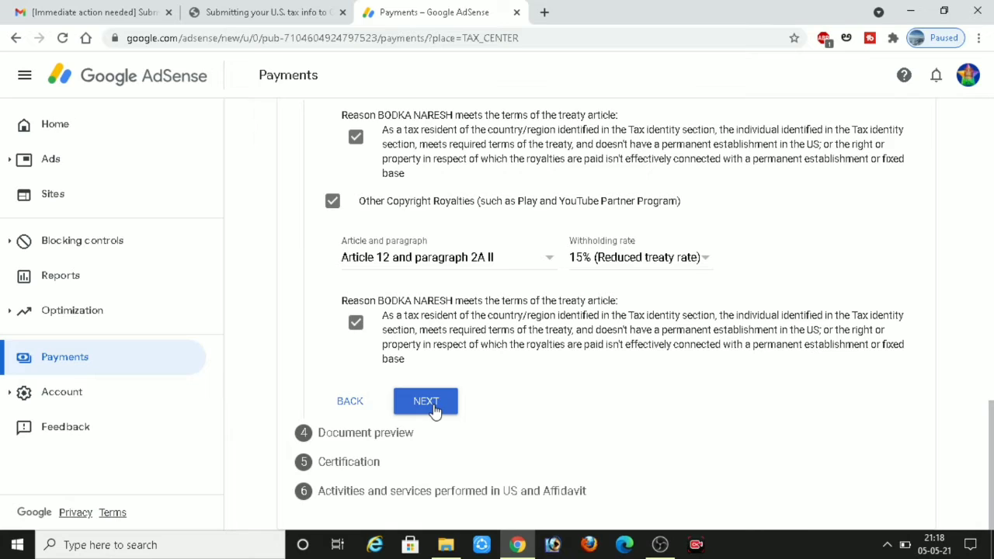
left_click(426, 402)
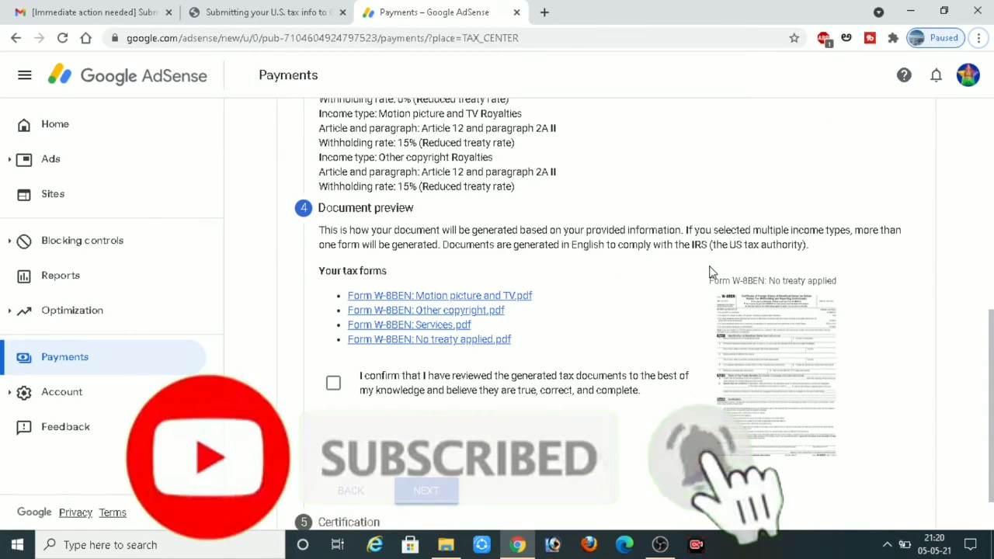
Confirm that the generated W-8BEN tax documents have been reviewed and are true, correct and complete, and continue to the certification.
left_click_drag(692, 439, 868, 326)
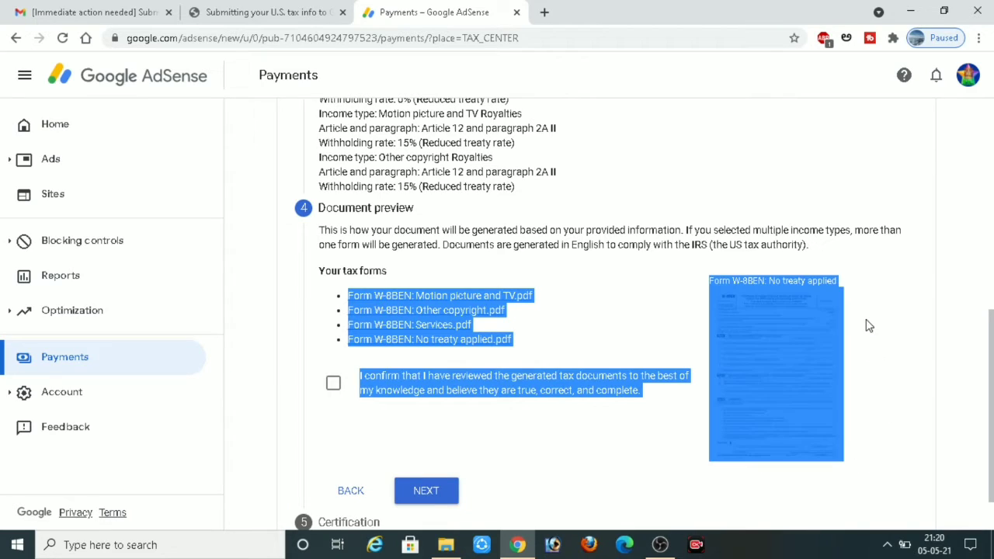
left_click(908, 355)
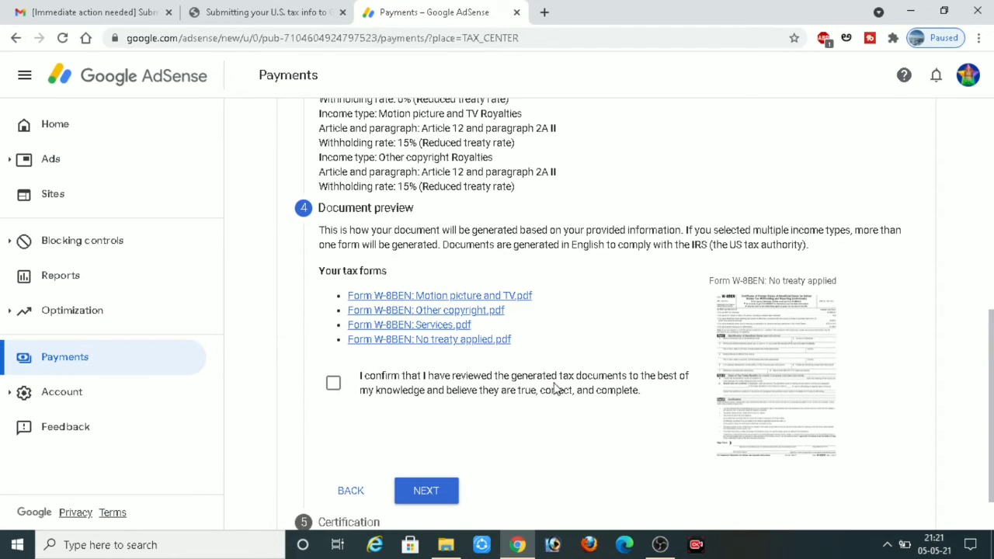
left_click(333, 388)
left_click(425, 490)
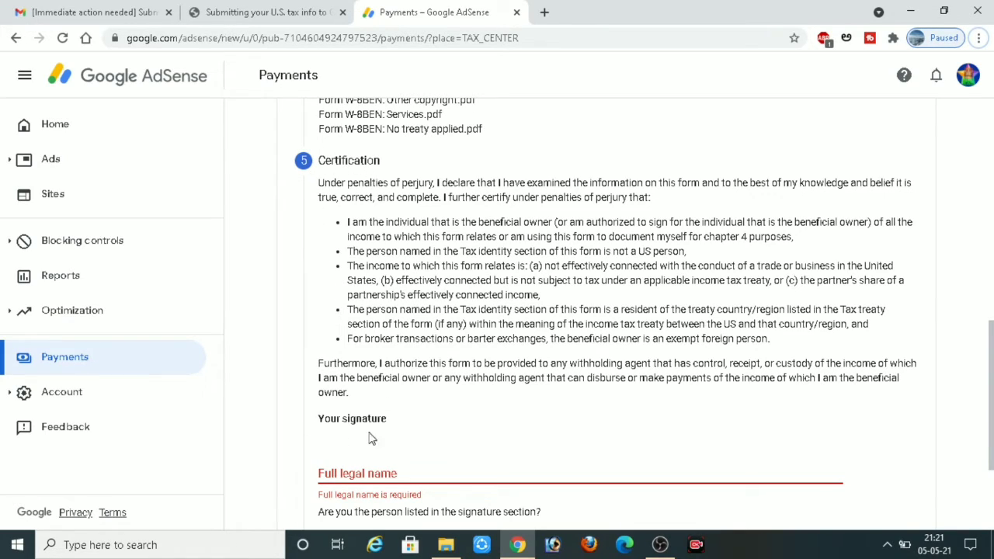
Sign the certification with the holder's full legal name, declare the form is completed on one's own behalf, and continue to the final section.
left_click(417, 474)
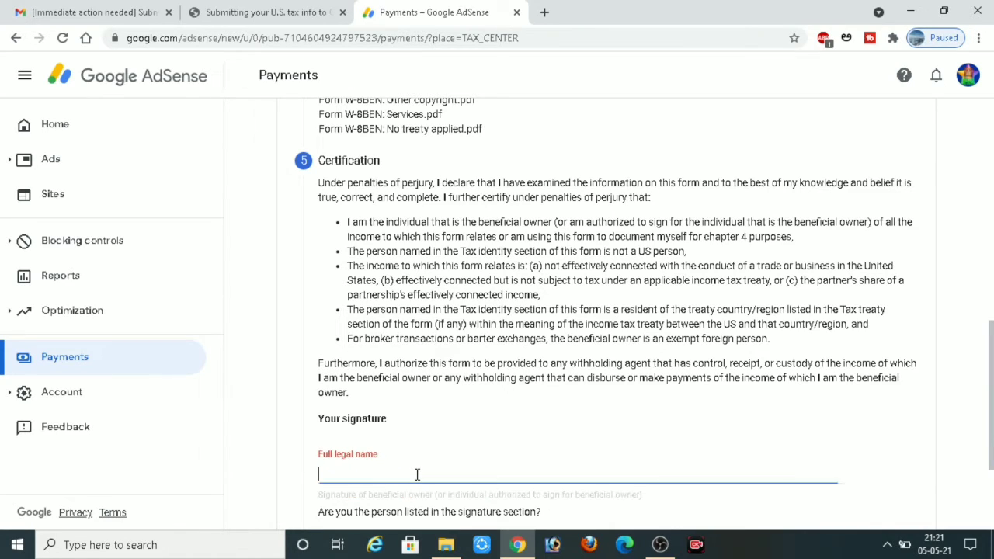
scroll(416, 476, "down", 2)
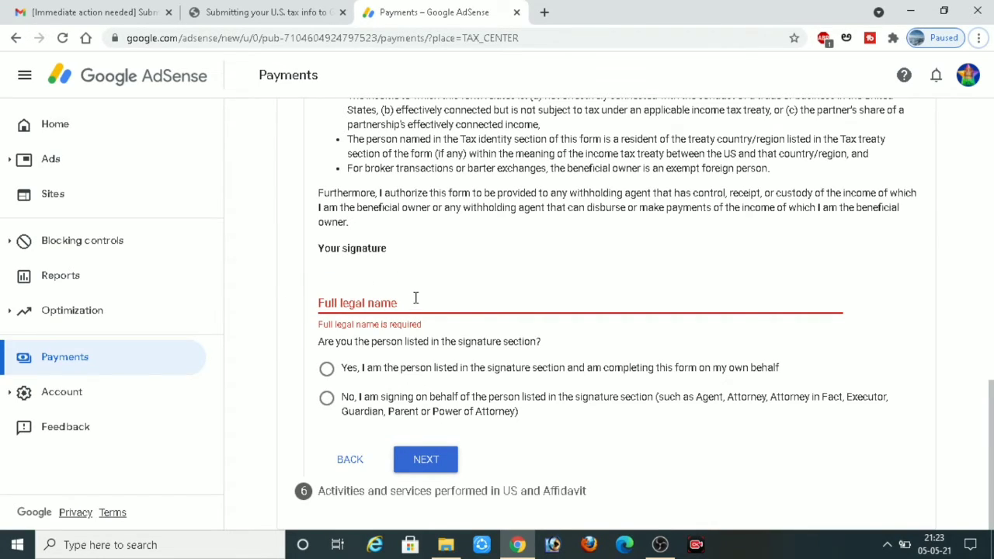
left_click(361, 301)
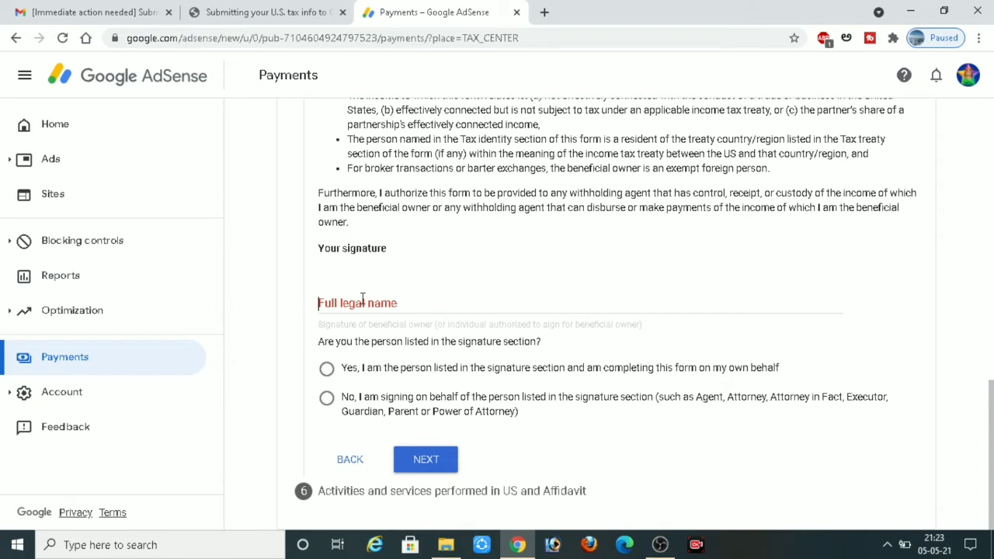
left_click(401, 306)
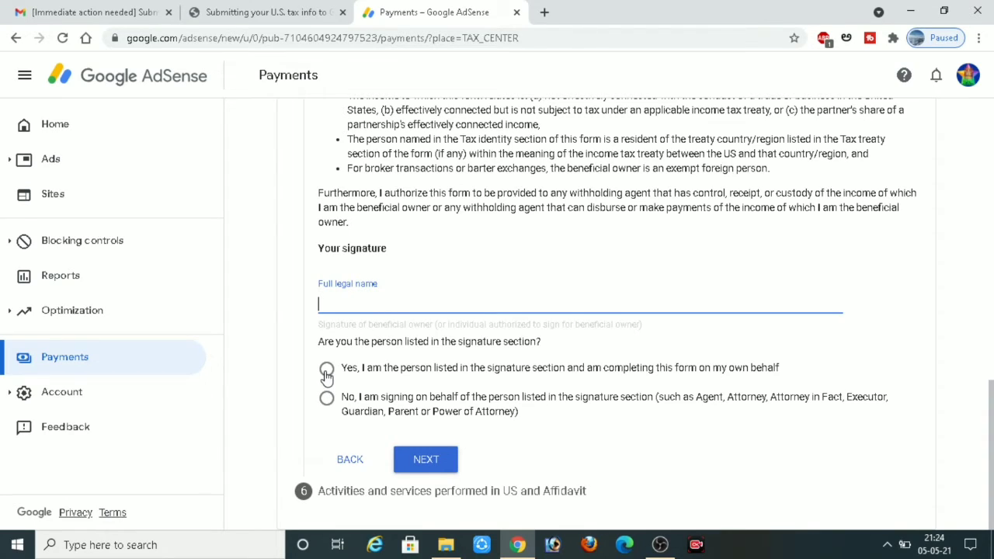
left_click(326, 373)
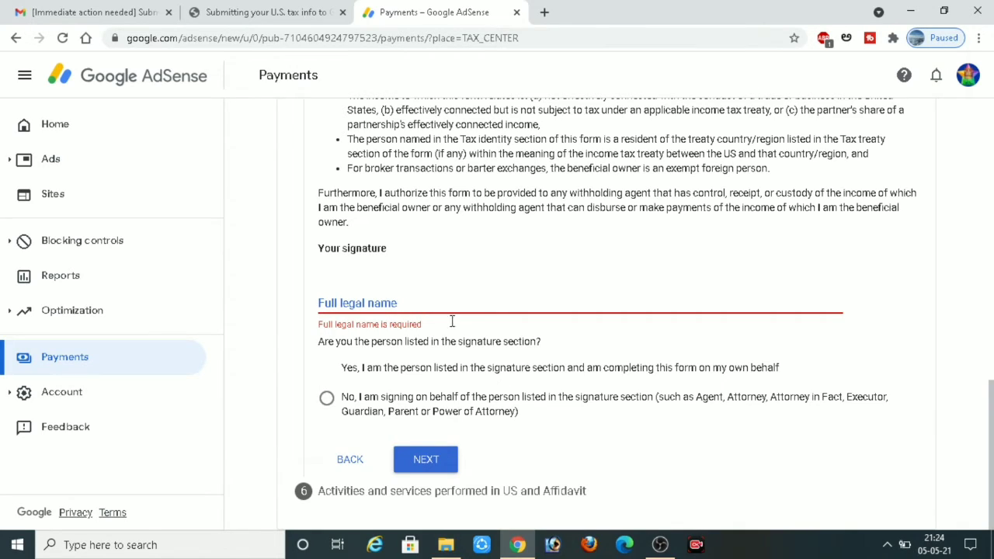
left_click(416, 309)
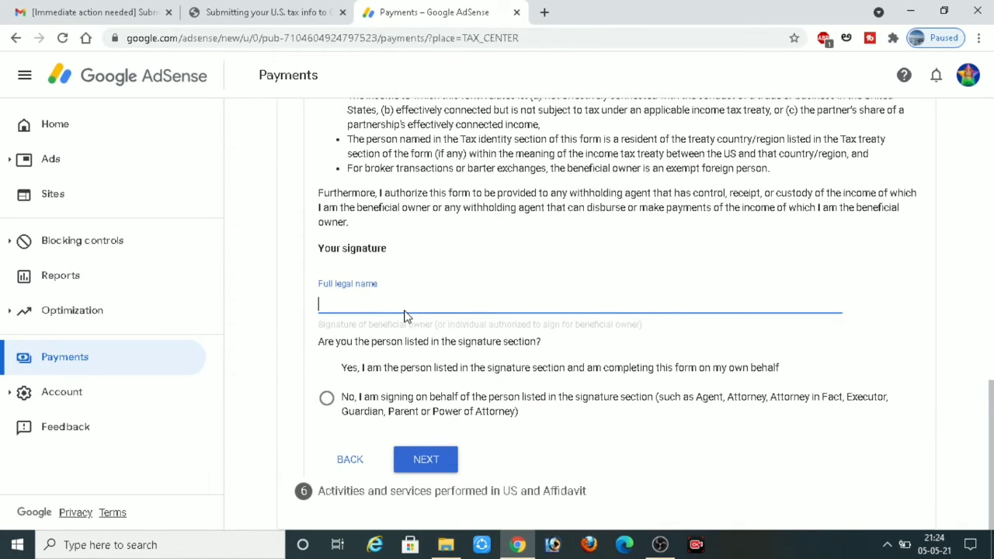
key("Tab")
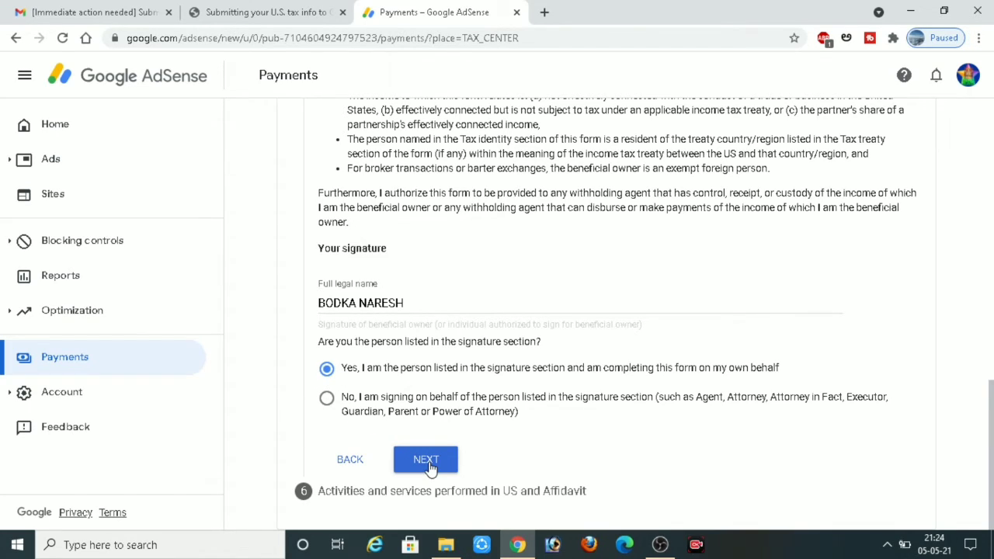
left_click(426, 461)
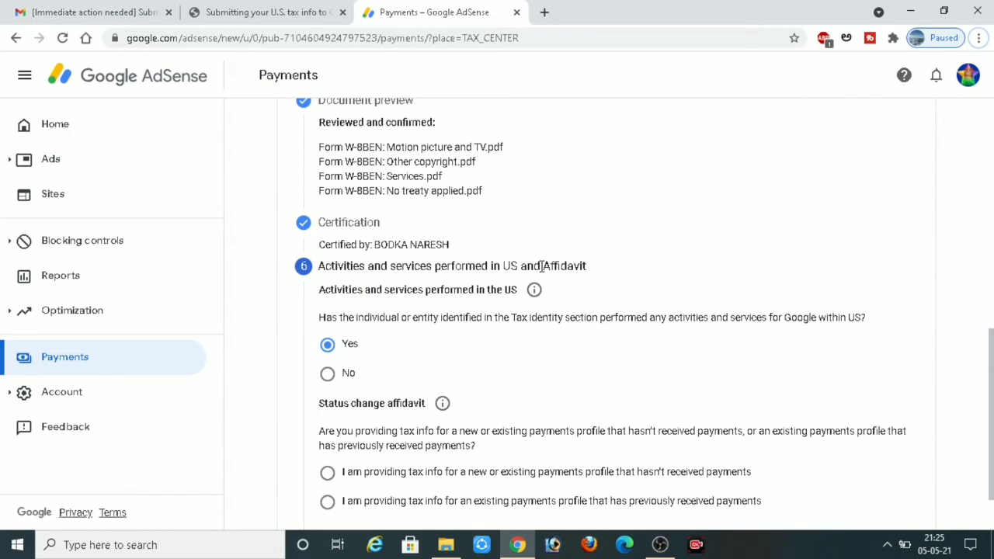
Declare no activities within the US, certify services are performed solely outside it, and choose a payments profile that hasn't received payments for the affidavit.
left_click(328, 374)
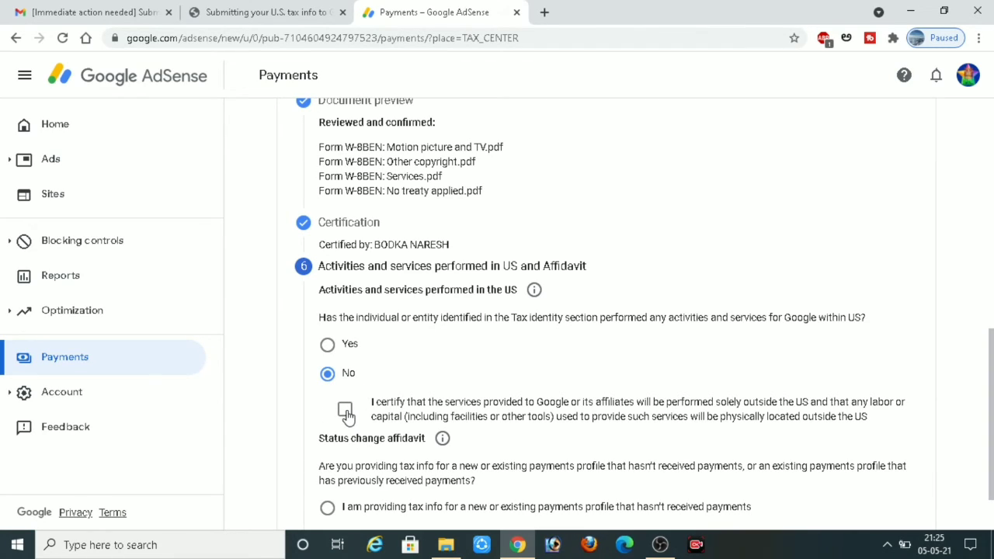
left_click(346, 412)
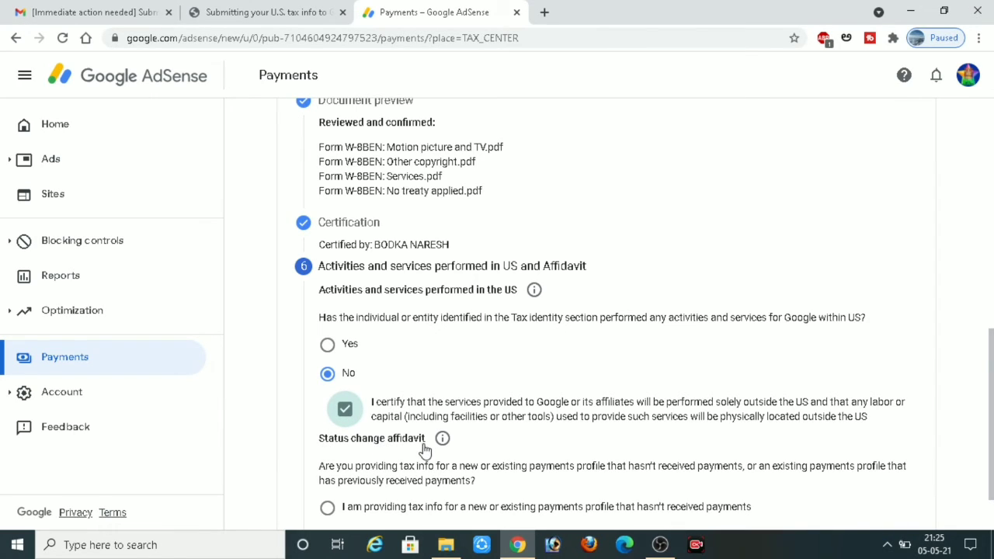
scroll(402, 461, "down", 3)
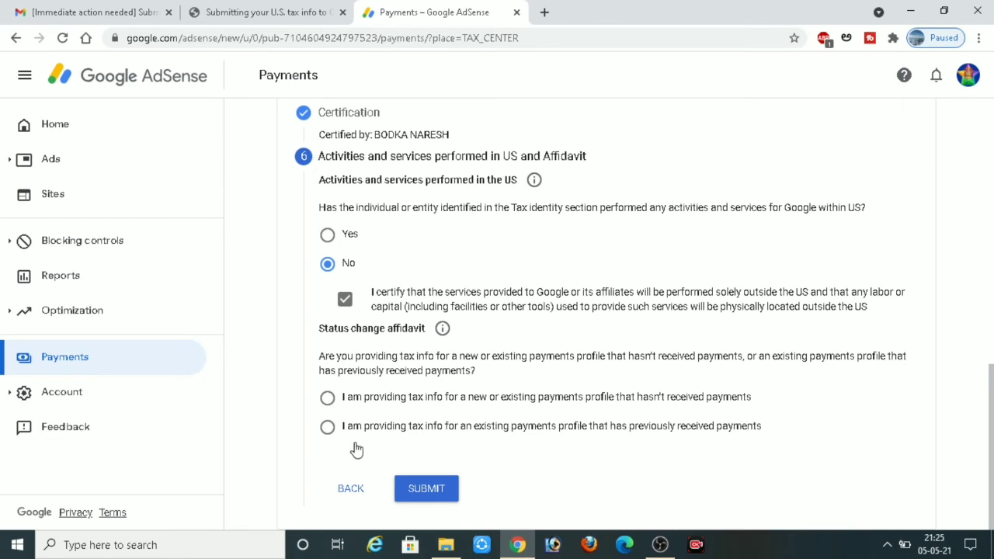
left_click(327, 399)
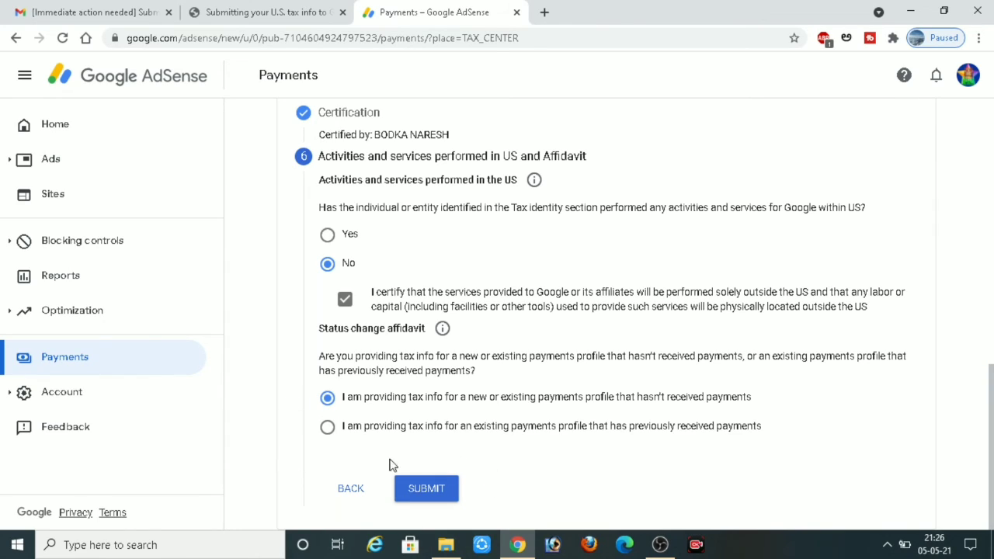